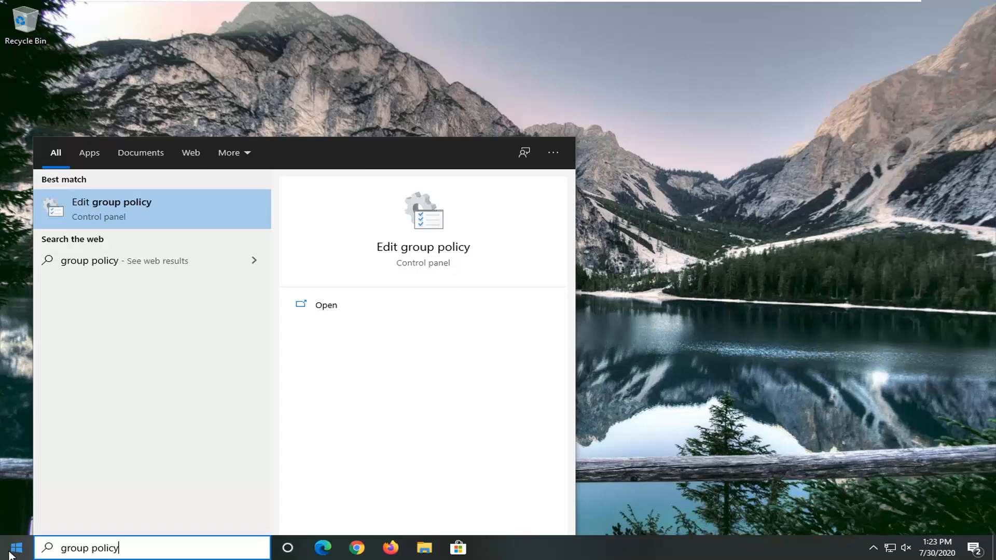
Open the local group policy editor and enlarge its window and console tree
left_click(124, 217)
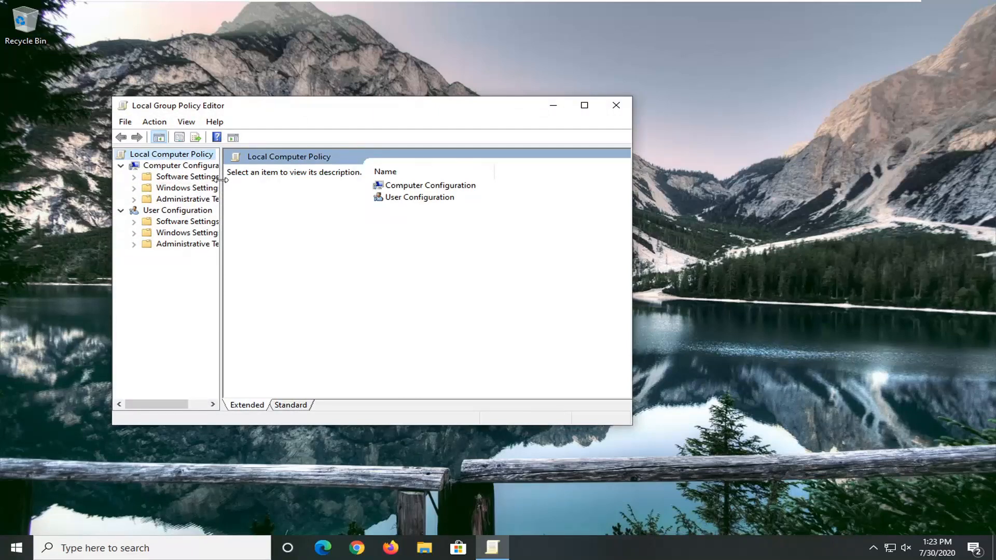
left_click_drag(221, 180, 268, 180)
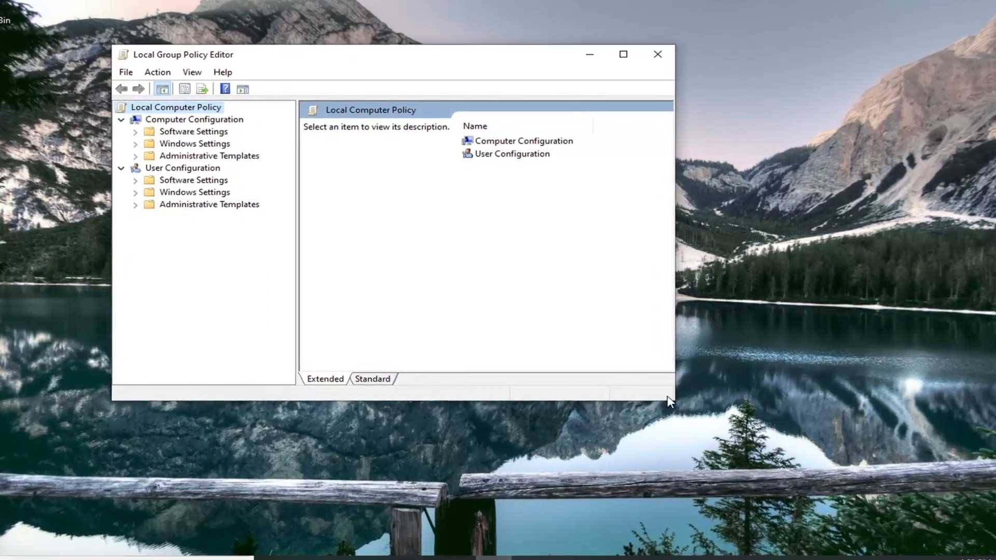
left_click_drag(678, 402, 861, 484)
Open the properties of Allow log on through Remote Desktop Services under Computer Configuration > Windows Settings > Security Settings > Local Policies > User Rights Assignment
left_click(148, 109)
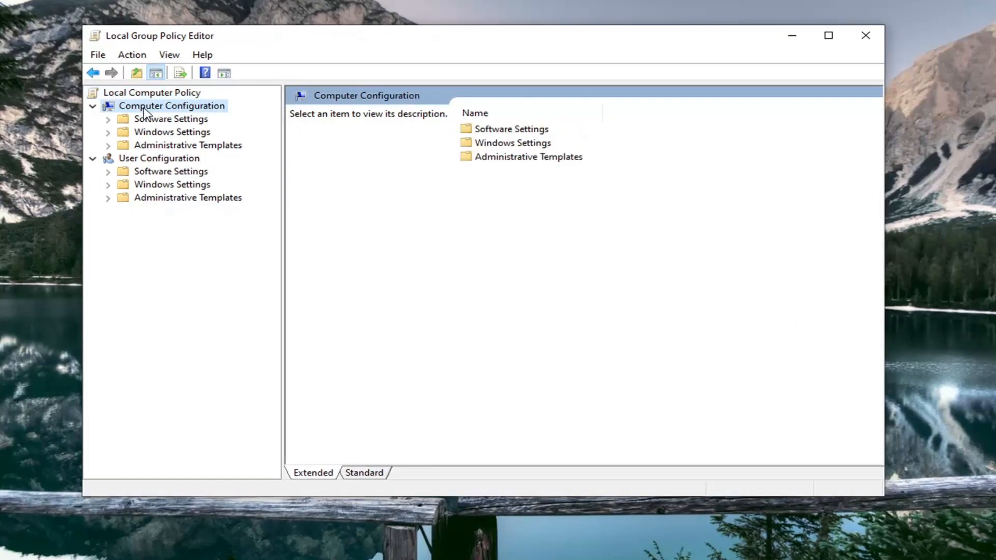
left_click(156, 133)
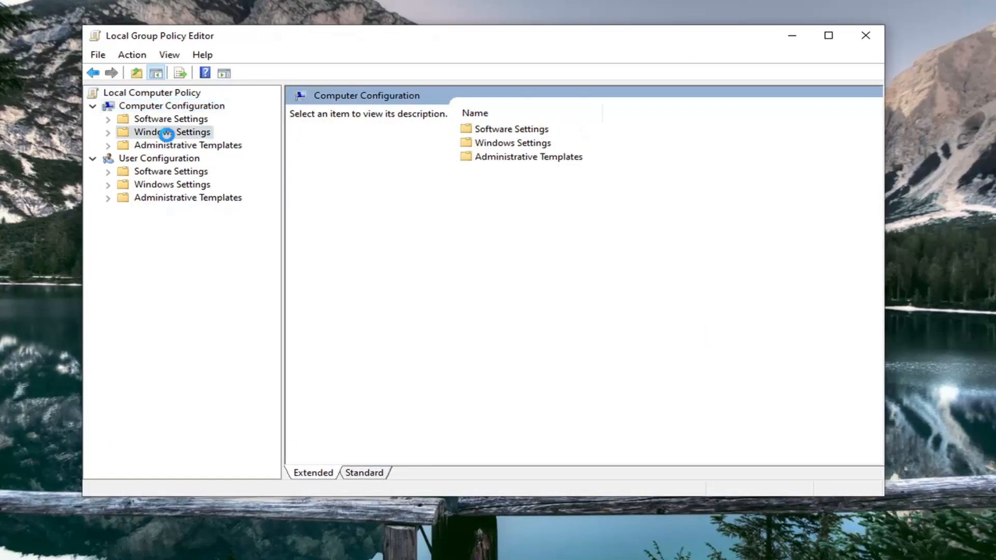
double_click(164, 136)
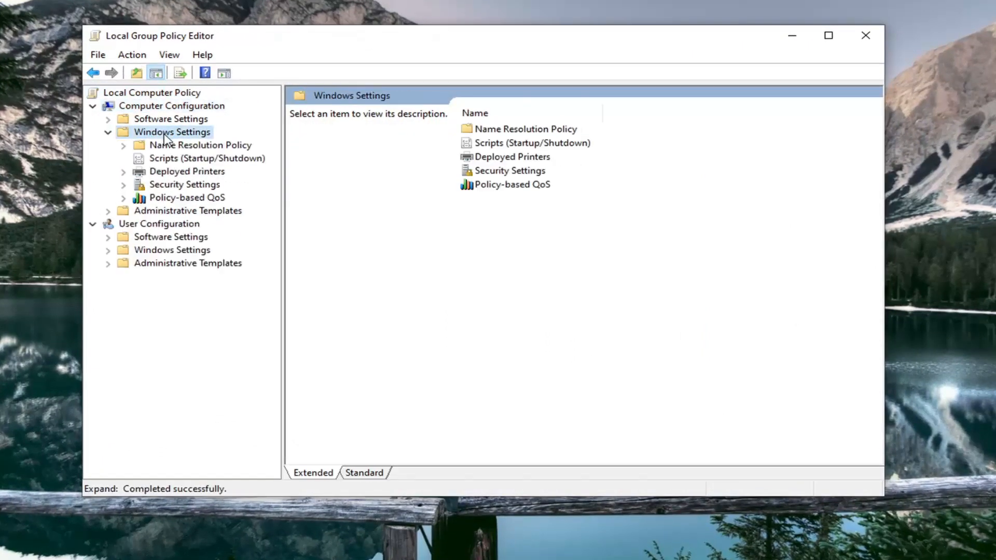
left_click(170, 190)
double_click(171, 190)
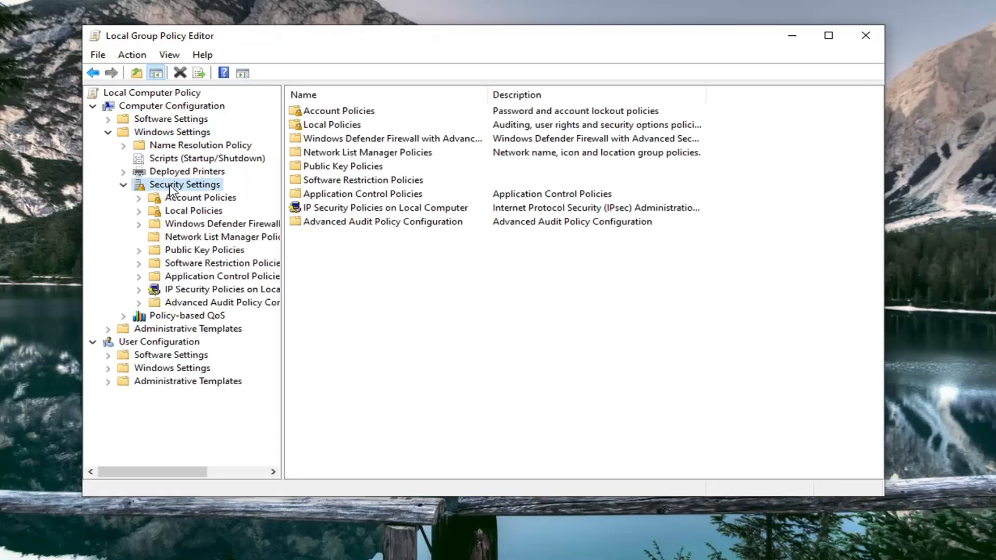
left_click(171, 213)
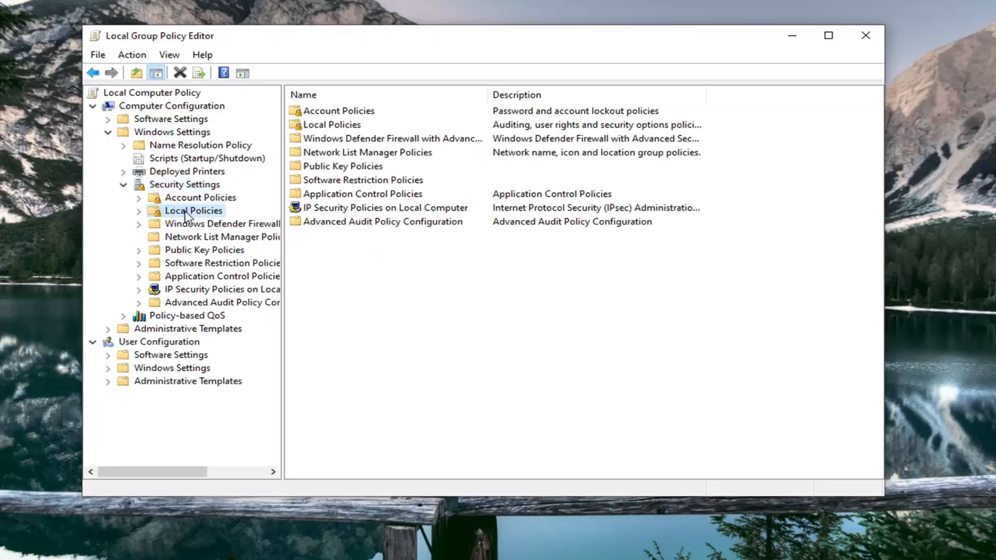
double_click(184, 212)
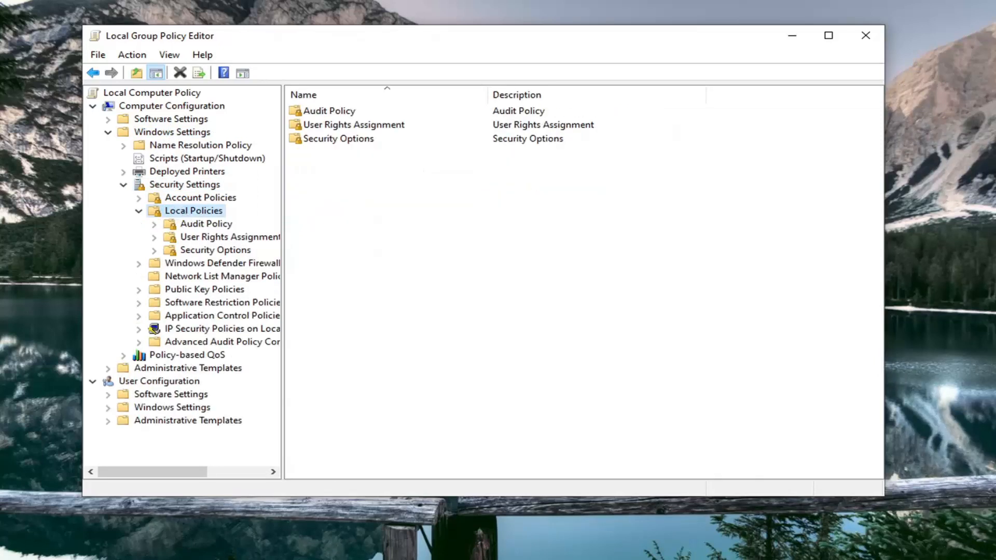
left_click(235, 239)
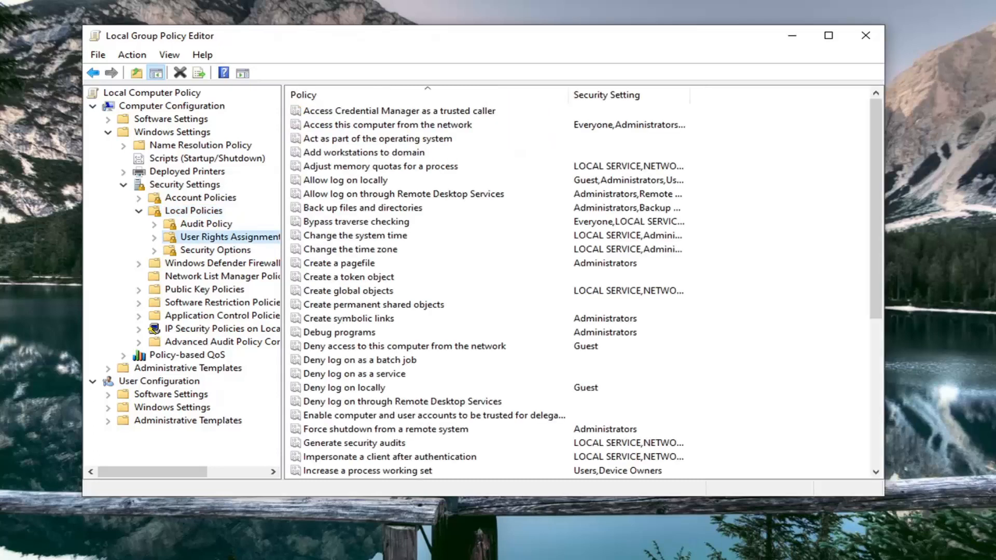
double_click(354, 199)
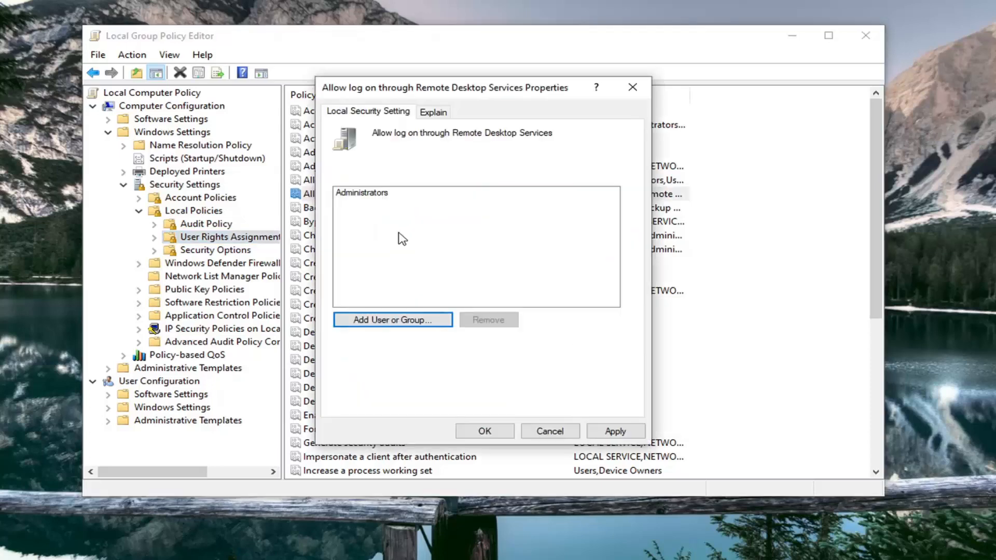
Try to add "remote desktop users" to the accounts allowed to log on through Remote Desktop Services
left_click(392, 321)
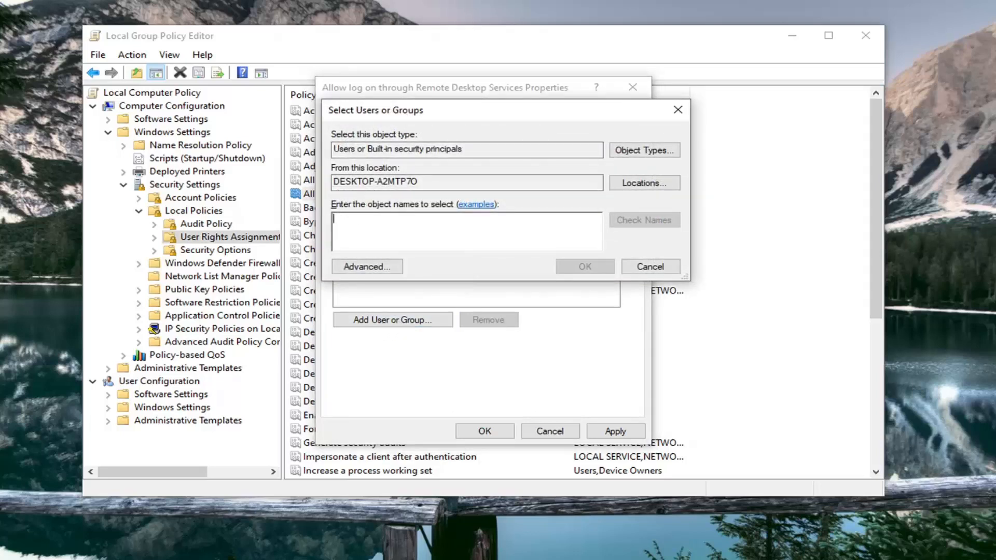
type("re")
key("ctrl+a")
type("mote desktop use")
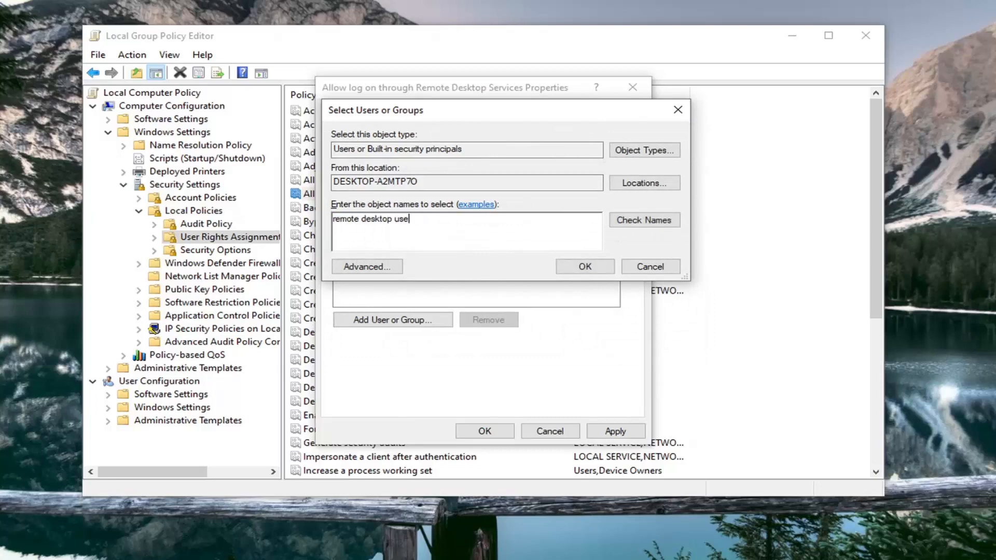
type("rs")
left_click(665, 221)
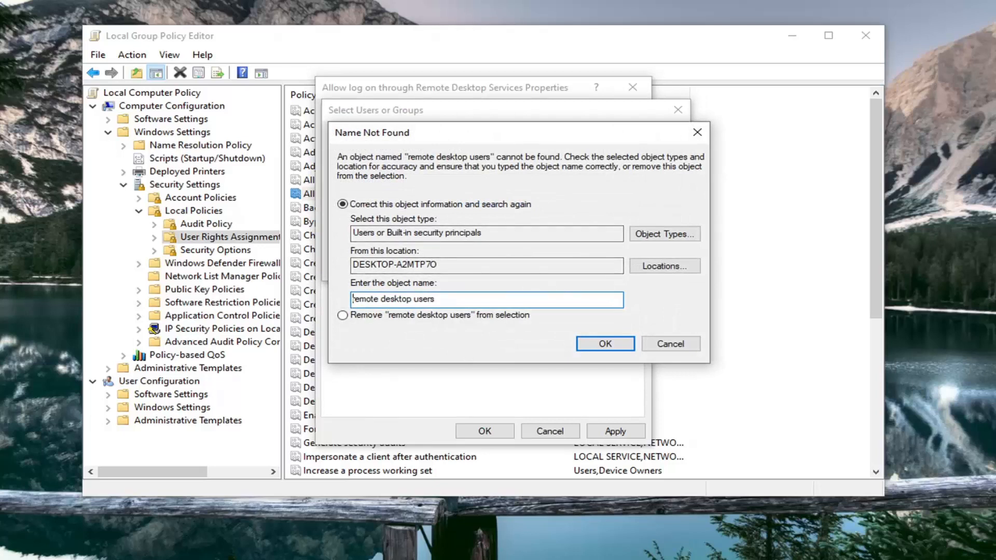
left_click(655, 342)
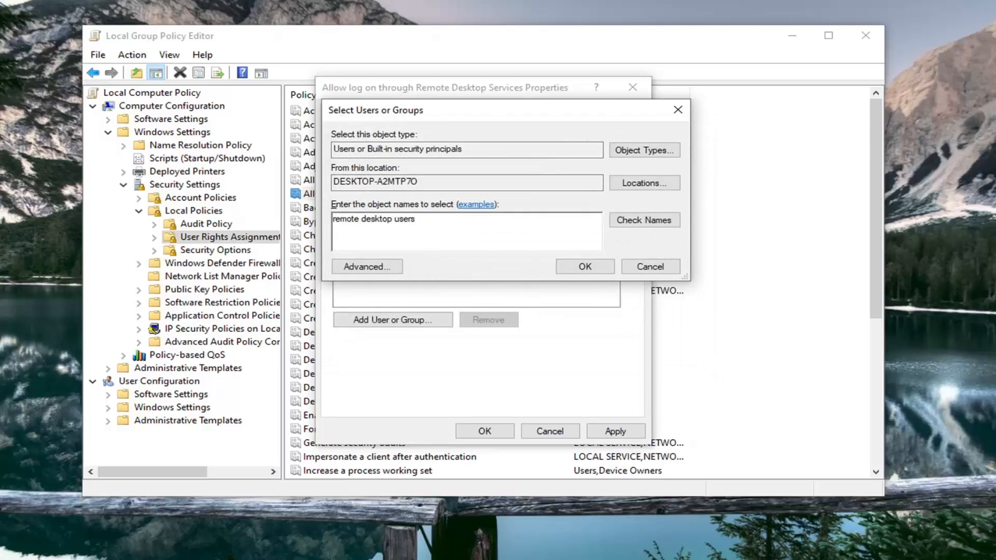
left_click(580, 265)
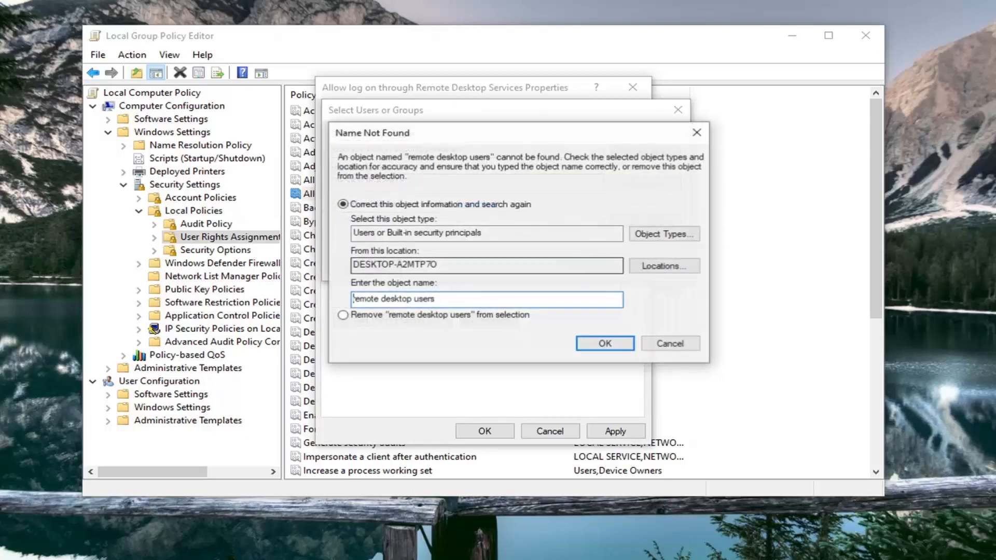
left_click(672, 343)
left_click(649, 266)
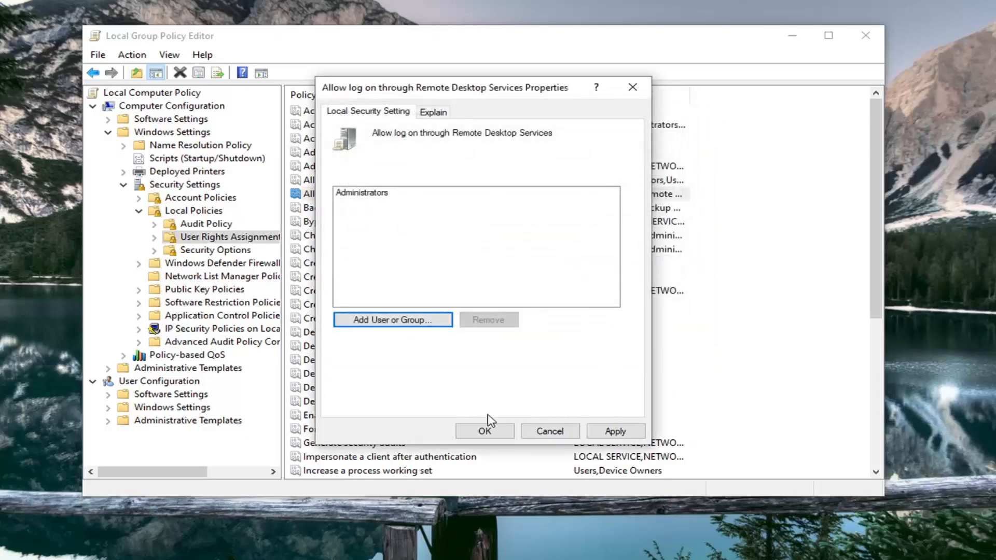
Apply the Allow log on through Remote Desktop Services policy and close the Local Group Policy Editor
left_click(615, 431)
left_click(491, 431)
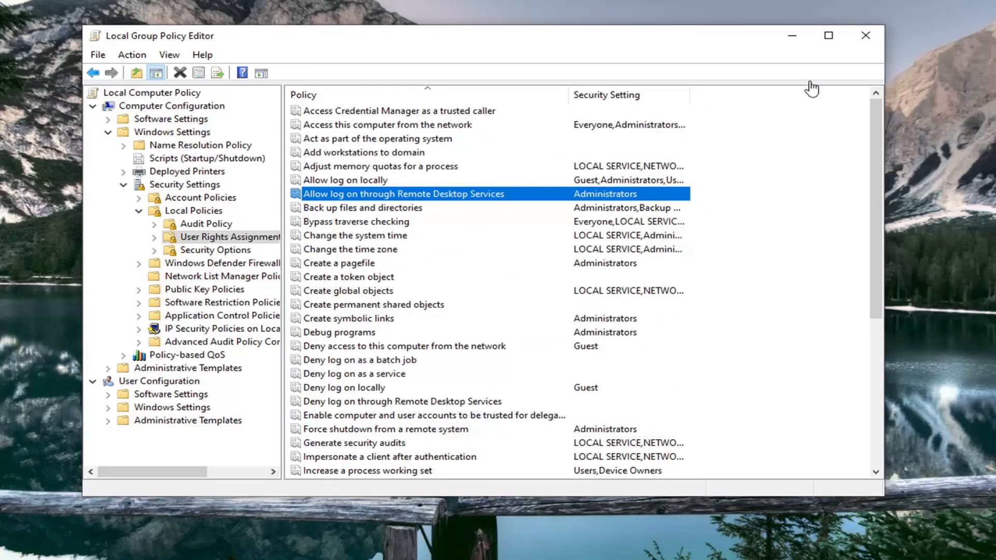
left_click(866, 35)
Find Command Prompt with the search "cmd" and launch it as administrator, allowing it to make changes
key("super")
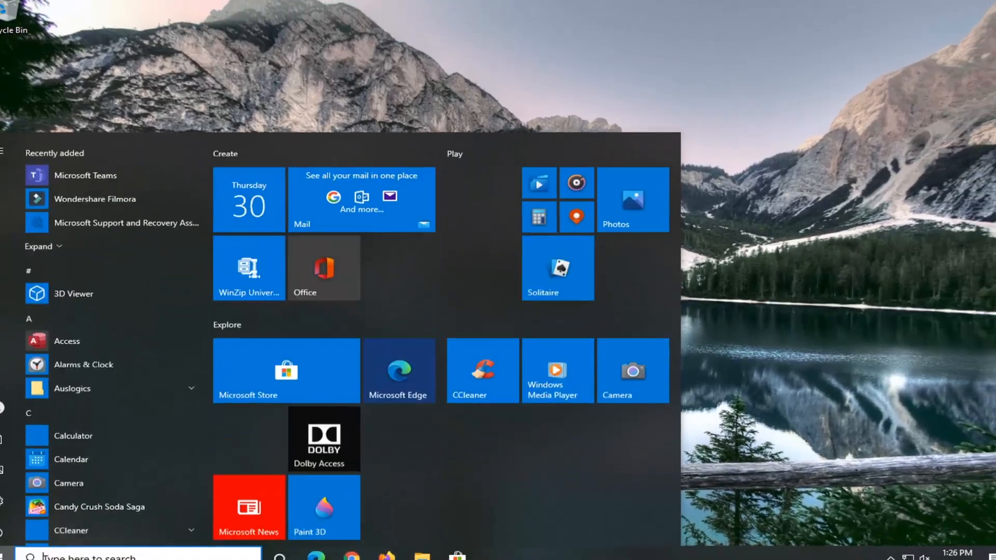
type("cmd")
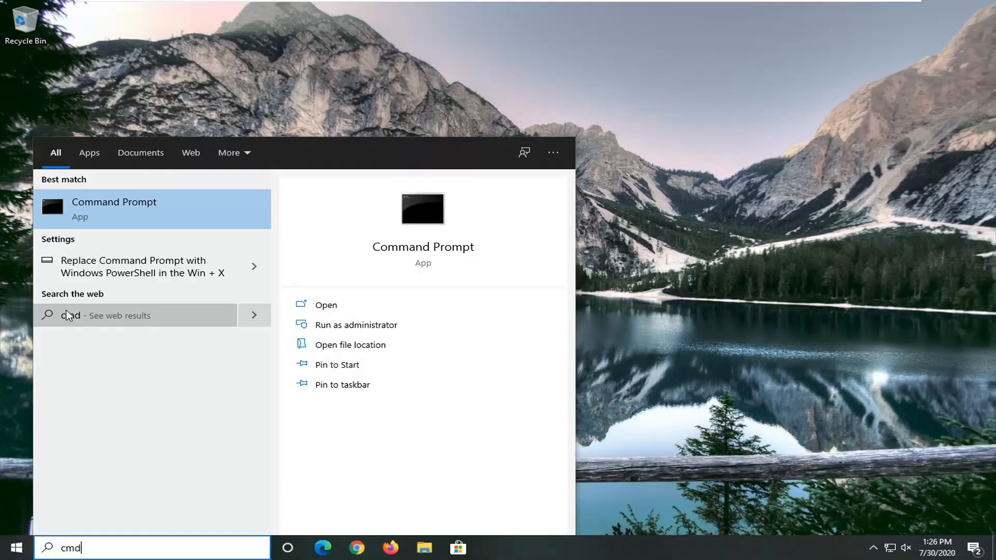
right_click(100, 205)
left_click(140, 220)
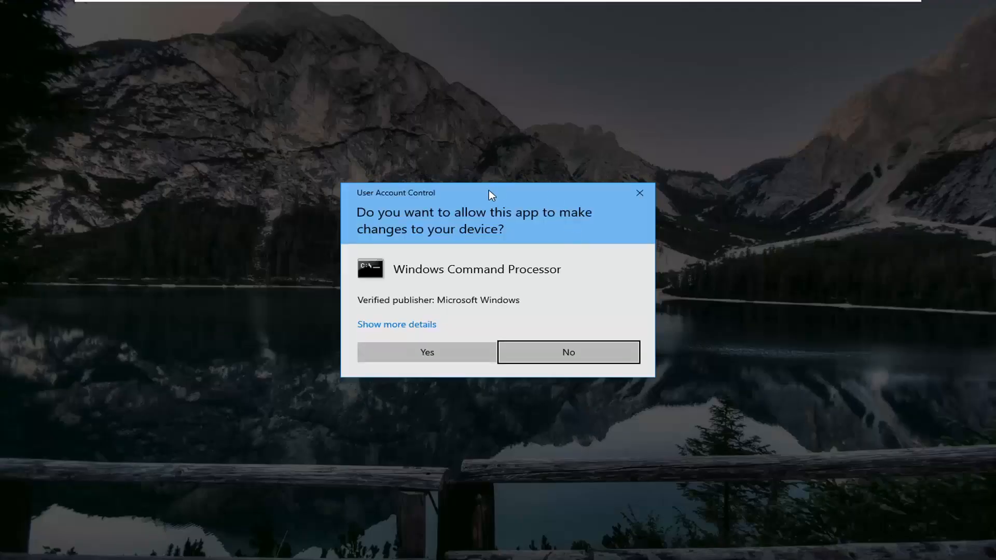
left_click(433, 352)
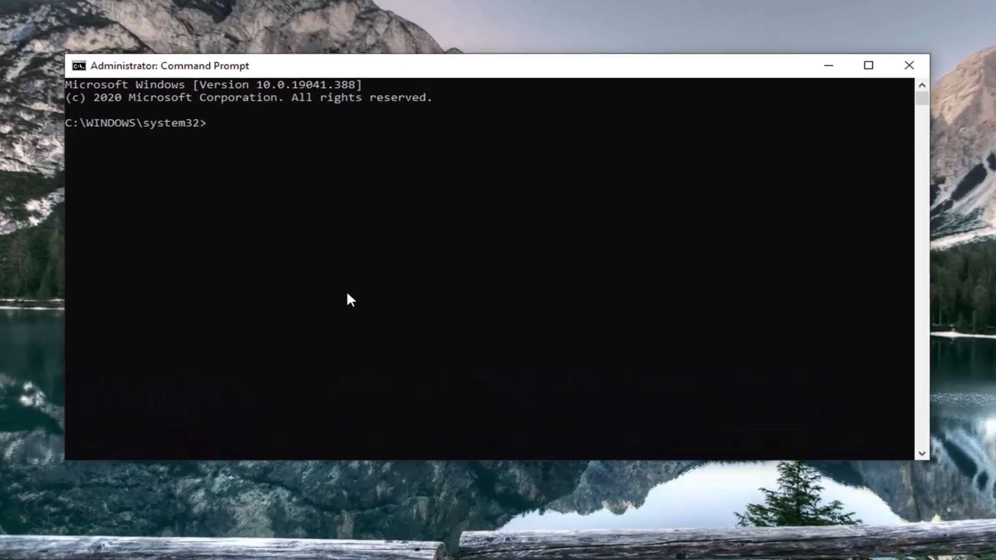
Force a group policy refresh with gpupdate /force and minimize the Command Prompt window
type("g")
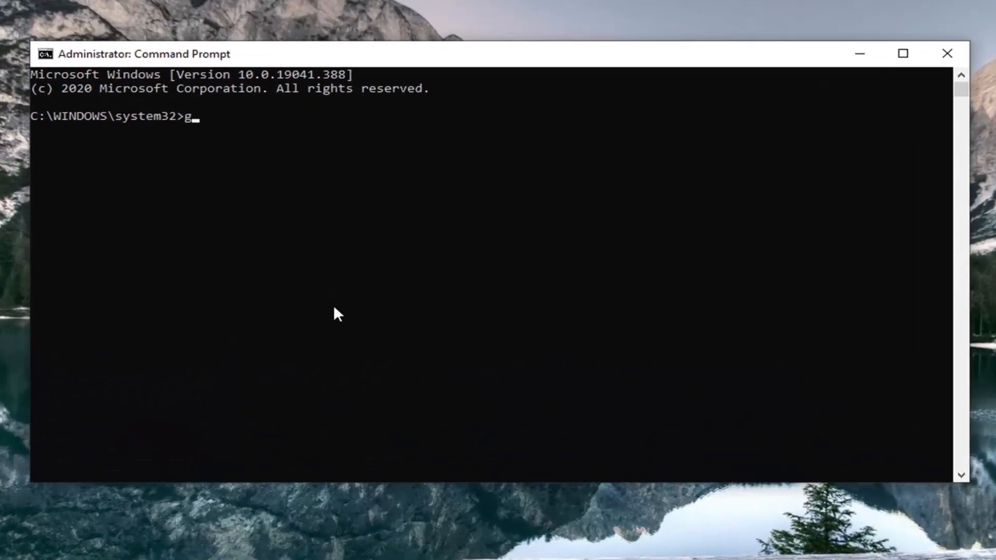
type("pupdate /force")
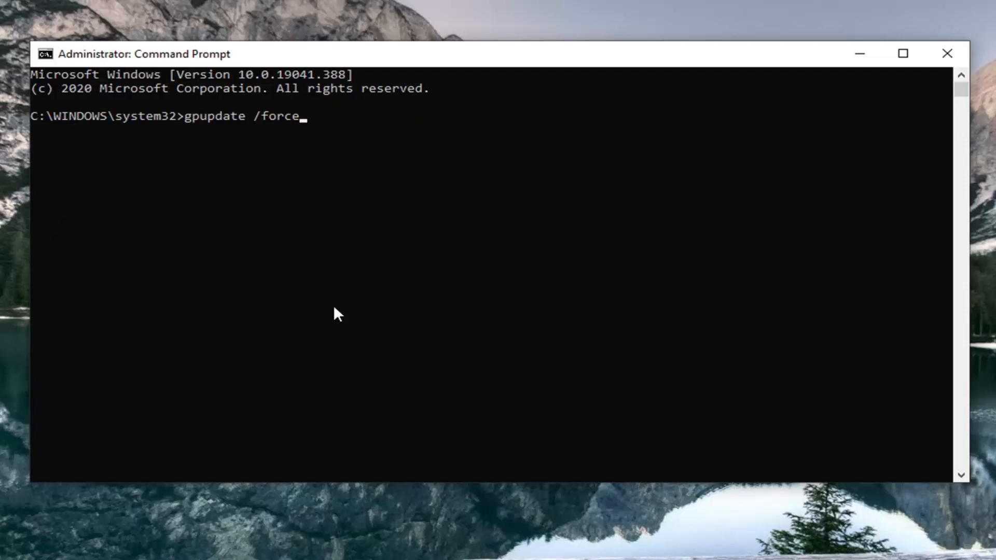
key("Return")
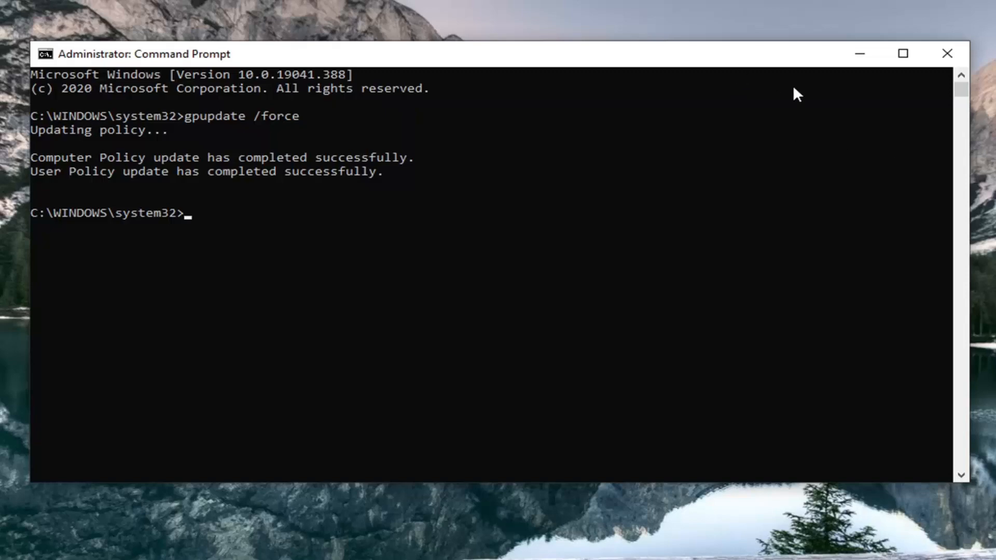
left_click(860, 55)
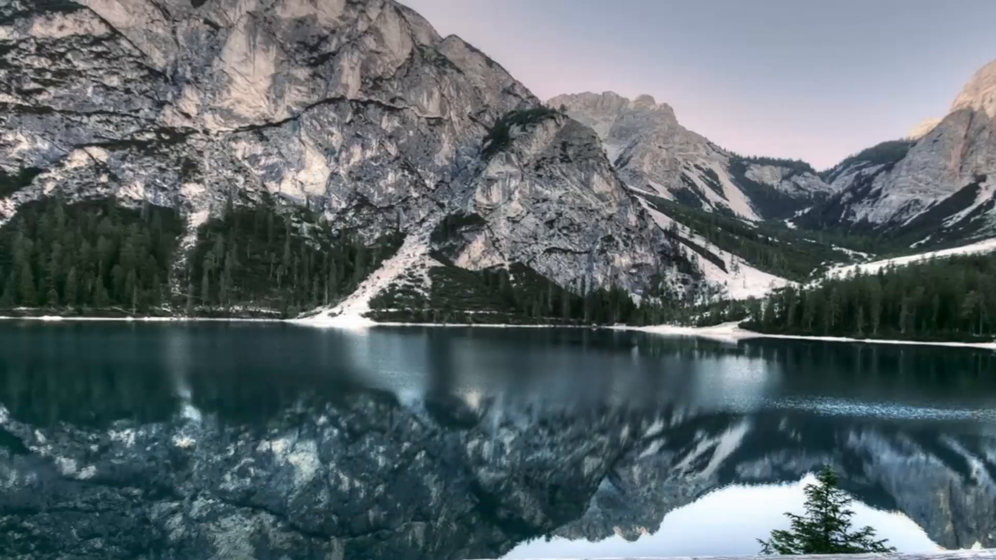
Search for group policy, reopen the Local Group Policy Editor and widen its console tree
key("super")
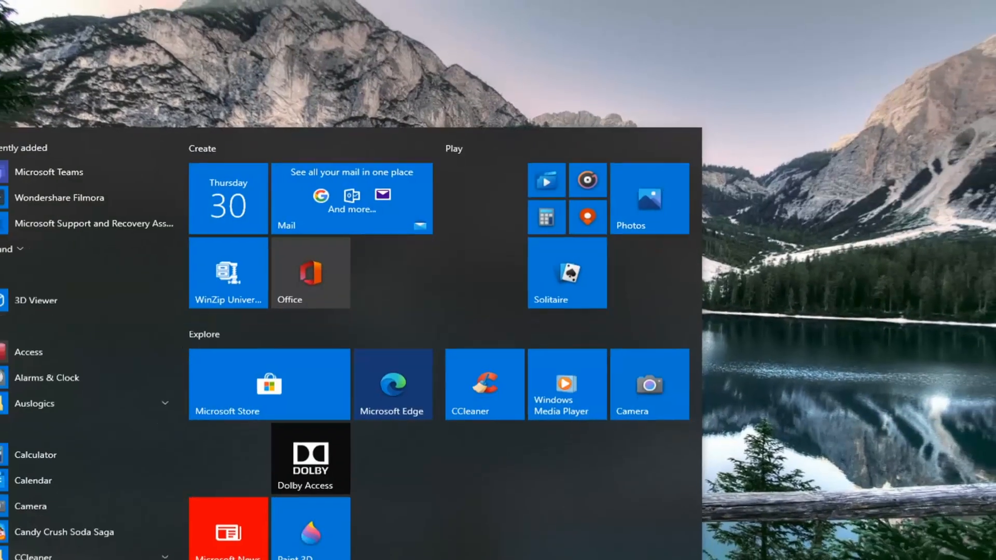
type("rroup pol")
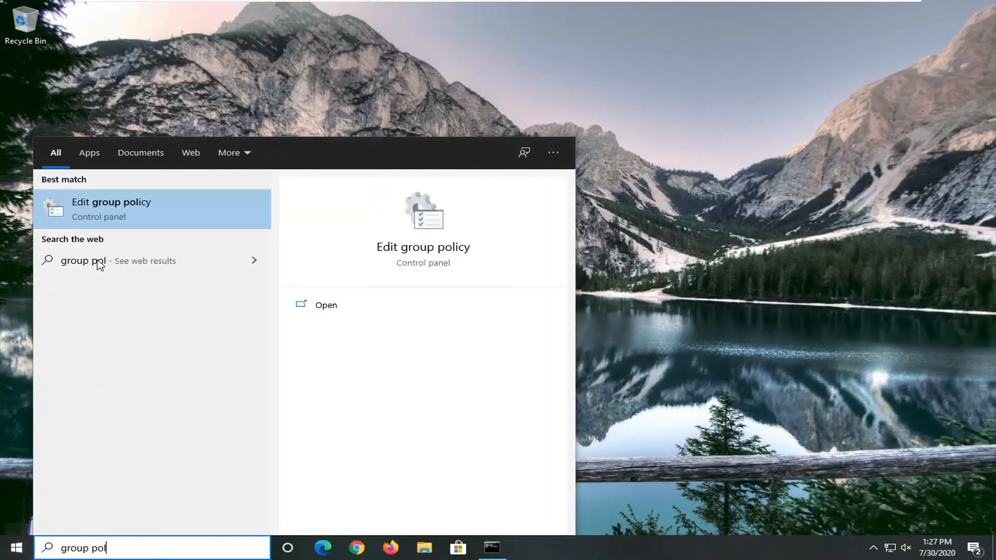
left_click(134, 207)
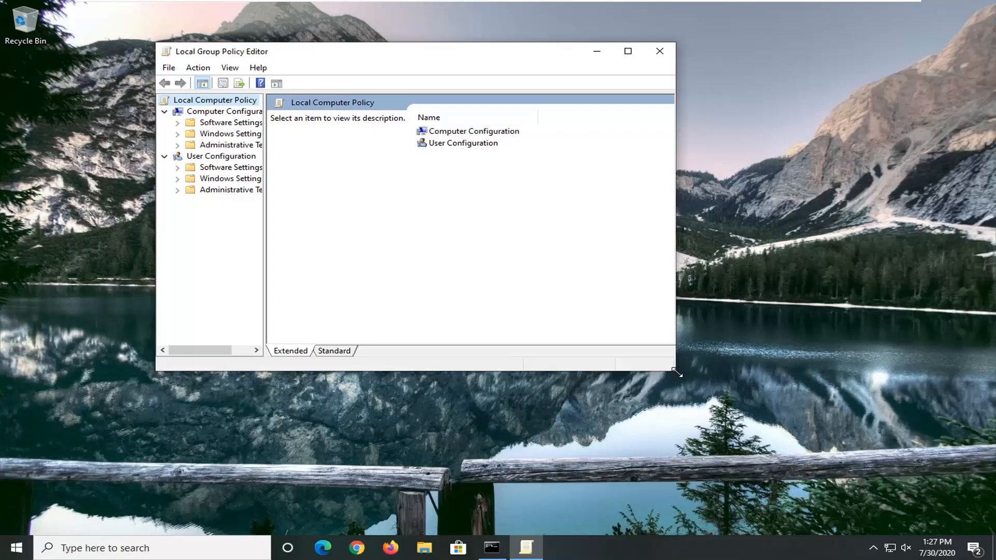
left_click_drag(263, 285, 489, 283)
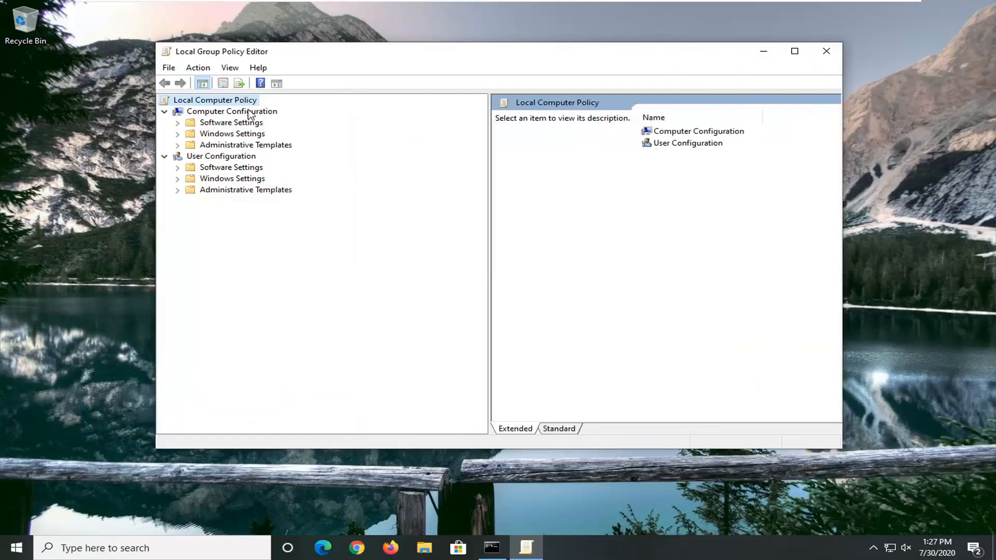
Show User Rights Assignment under Computer Configuration > Windows Settings > Security Settings > Local Policies and widen the policy list
left_click(248, 112)
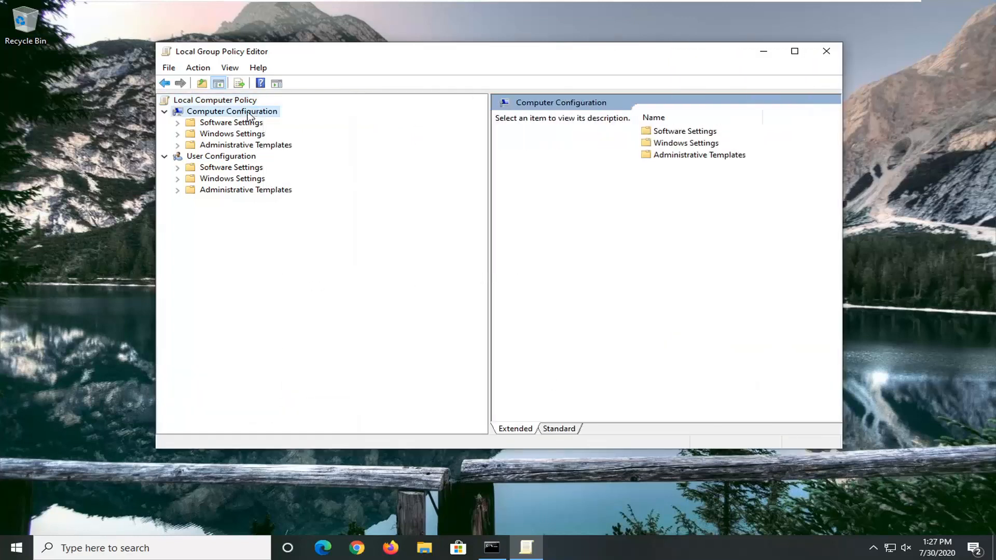
double_click(235, 134)
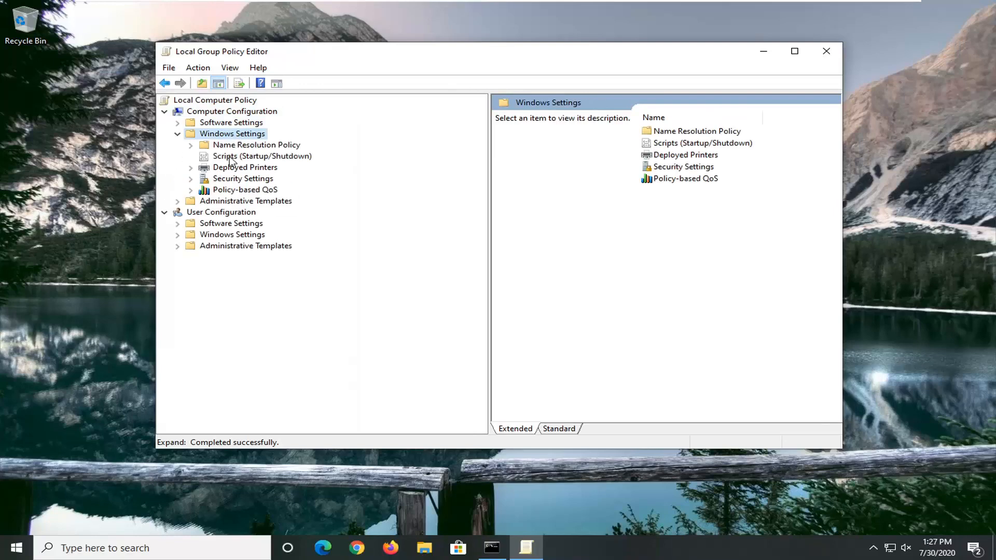
double_click(233, 179)
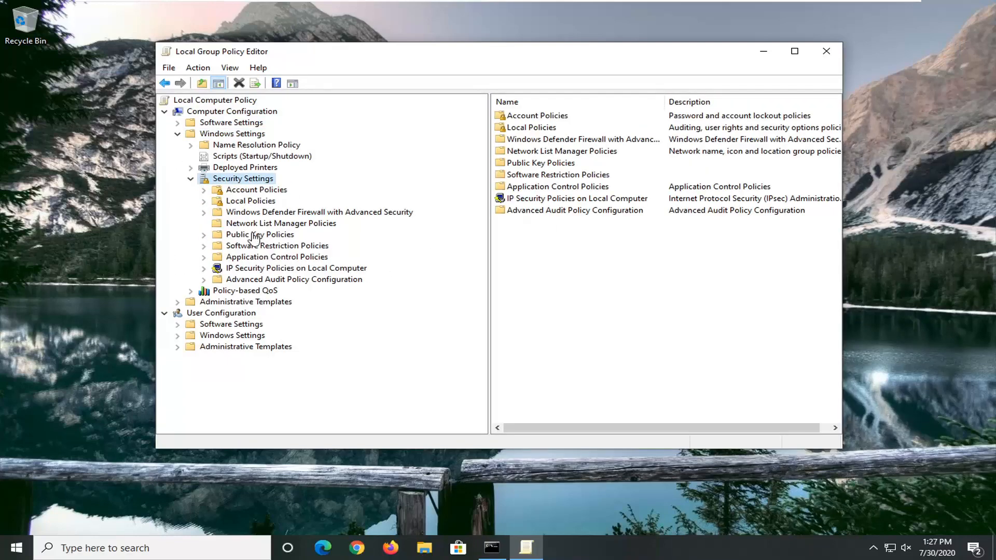
left_click(251, 203)
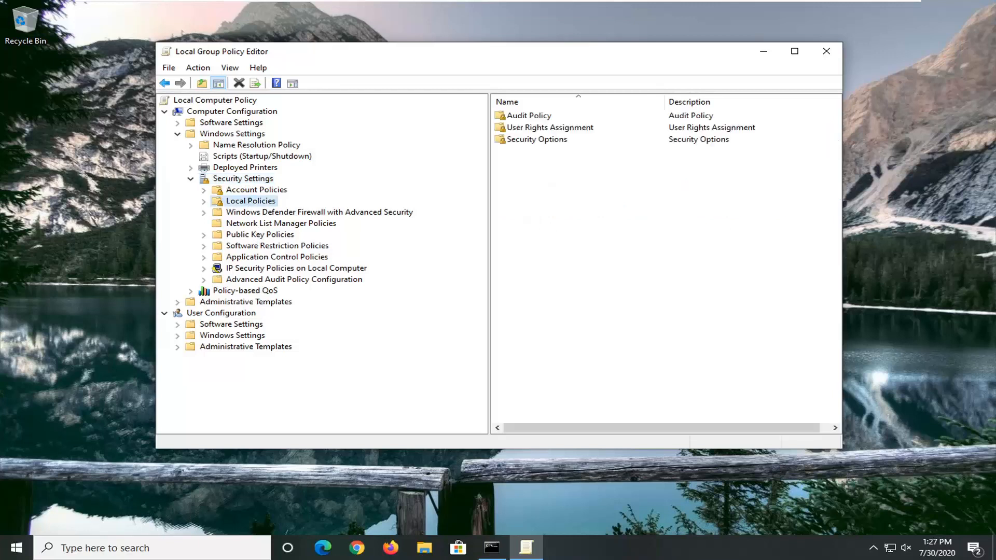
left_click(527, 129)
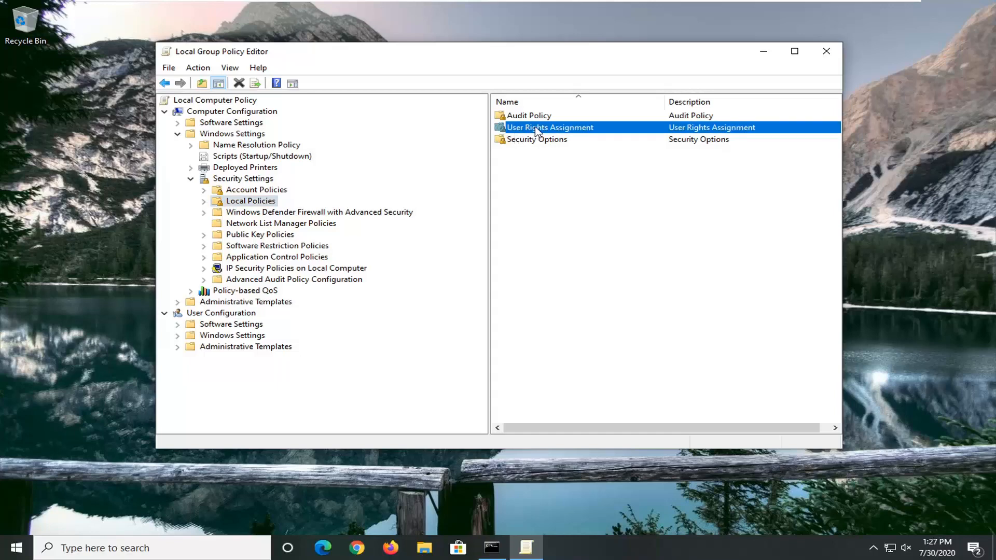
double_click(534, 127)
left_click_drag(489, 127, 384, 128)
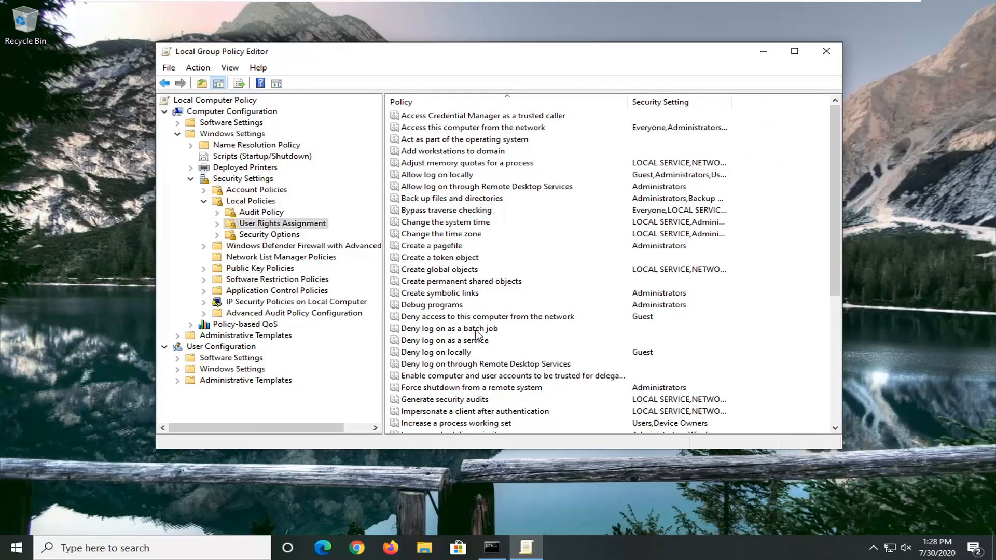
Check which accounts are listed under Deny log on through Remote Desktop Services, cancel its properties and close the Local Group Policy Editor
left_click(456, 366)
double_click(456, 366)
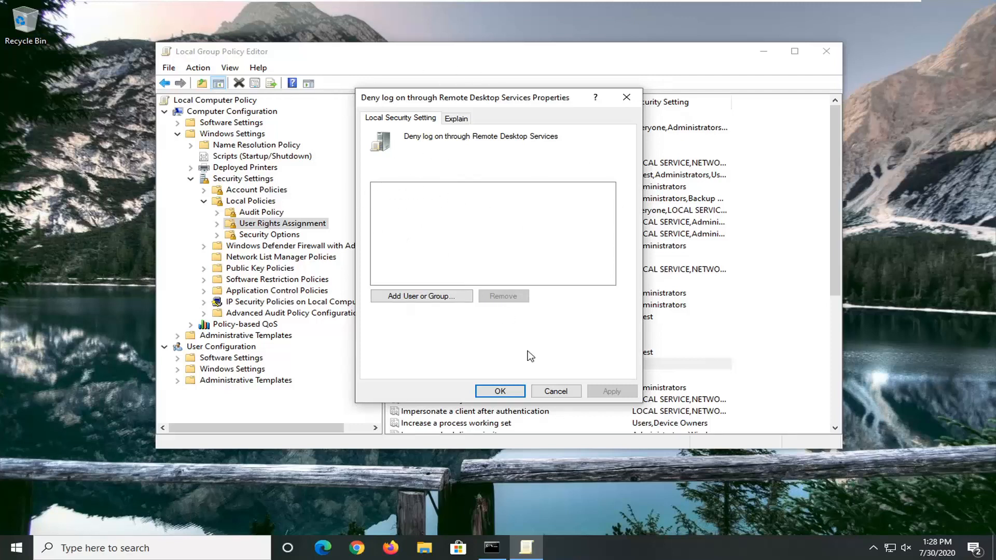
left_click(537, 392)
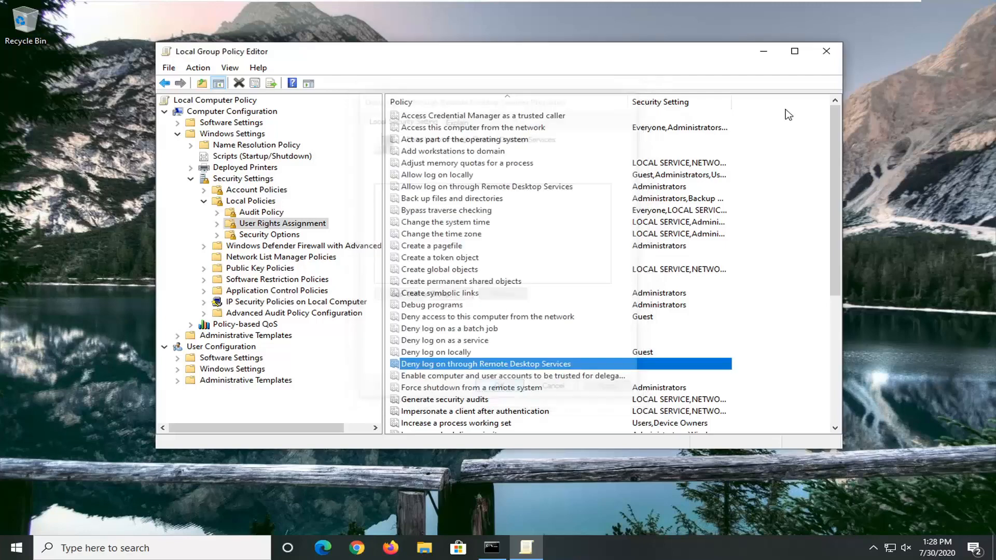
left_click(825, 53)
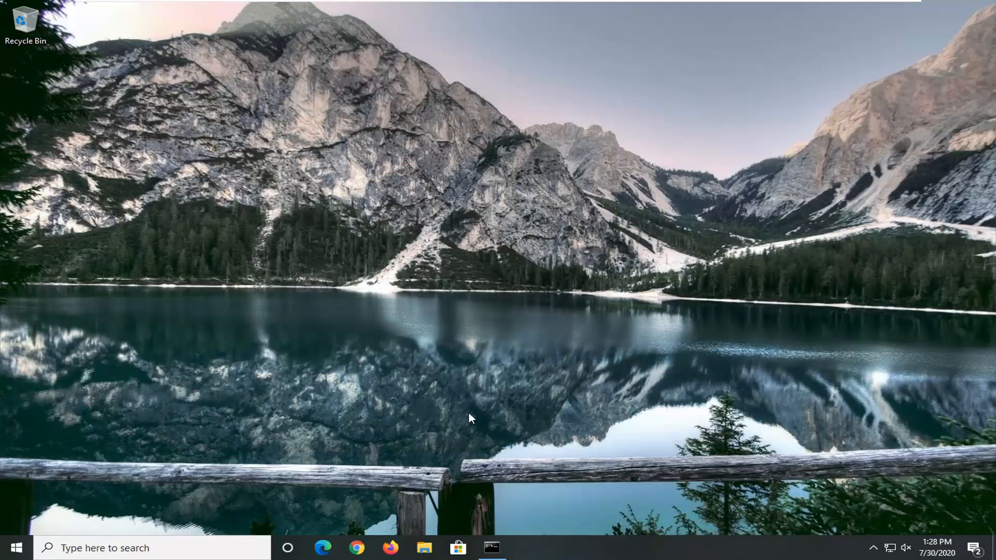
Switch back to the administrator Command Prompt, force another group policy refresh with gpupdate /force and close the window
left_click(491, 547)
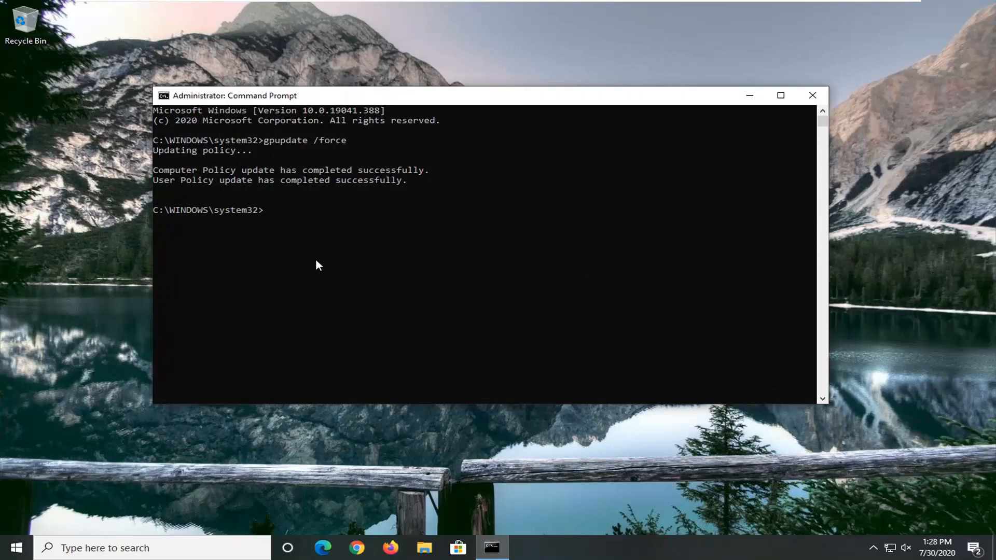
type("gpupdate /force")
key("Return")
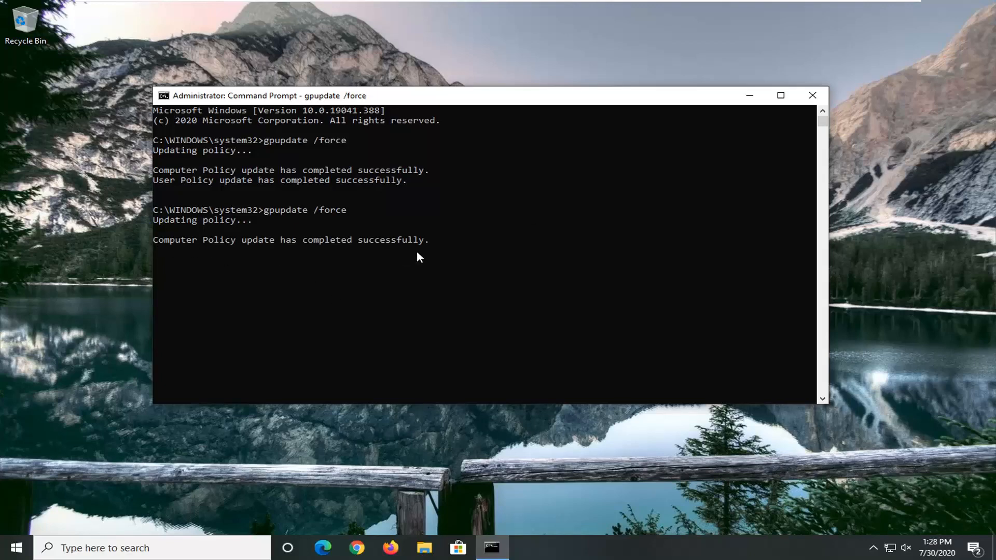
left_click(812, 96)
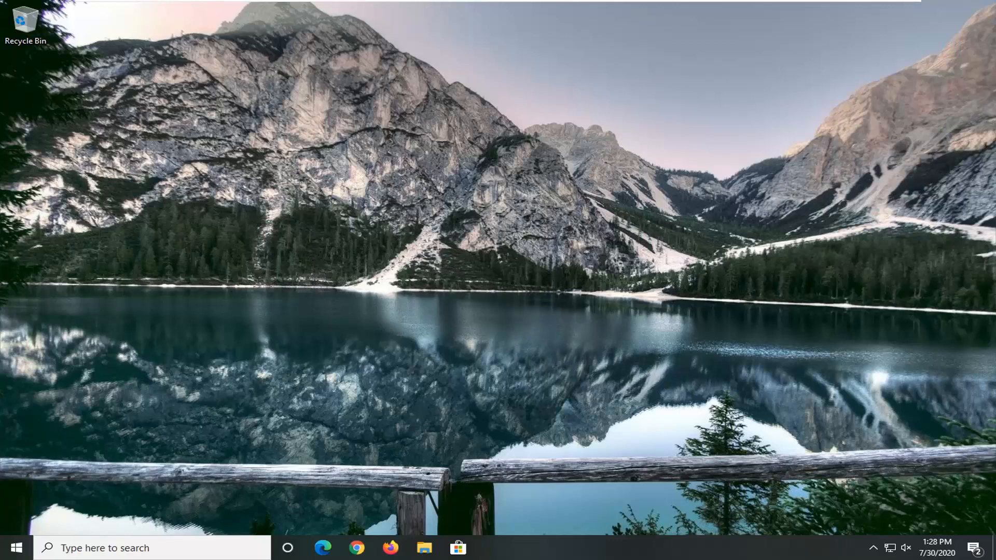